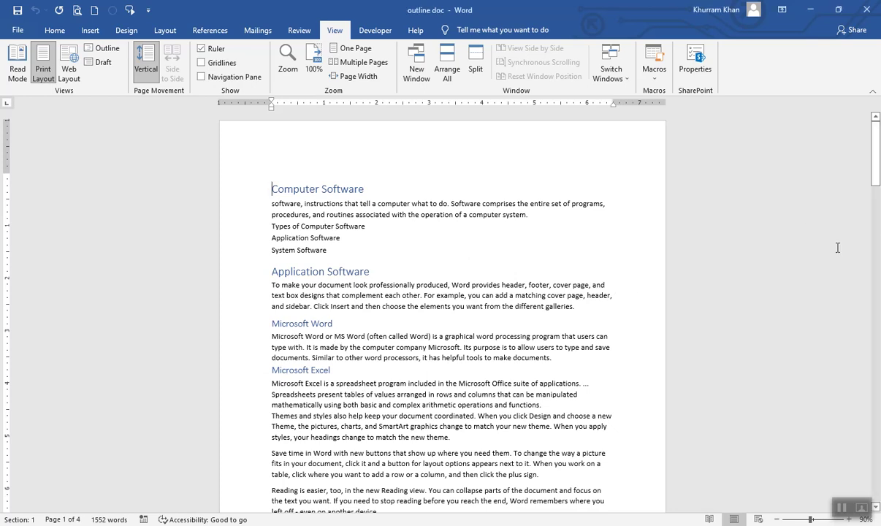
Scroll through 'outline doc' in Word, then switch it to Outline view.
{"action": "left_click_drag", "start_coordinate": [877, 155], "coordinate": [879, 194]}
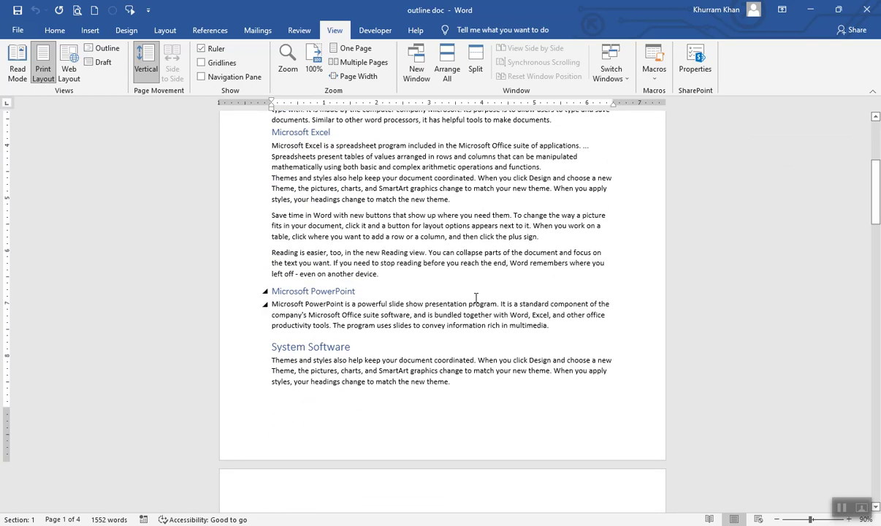
{"action": "left_click_drag", "start_coordinate": [878, 212], "coordinate": [877, 257]}
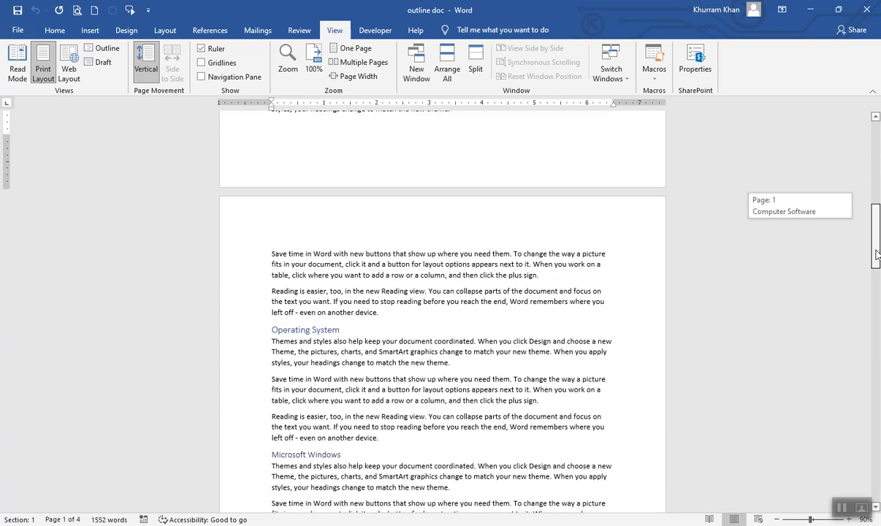
{"action": "left_click_drag", "start_coordinate": [877, 257], "coordinate": [877, 171]}
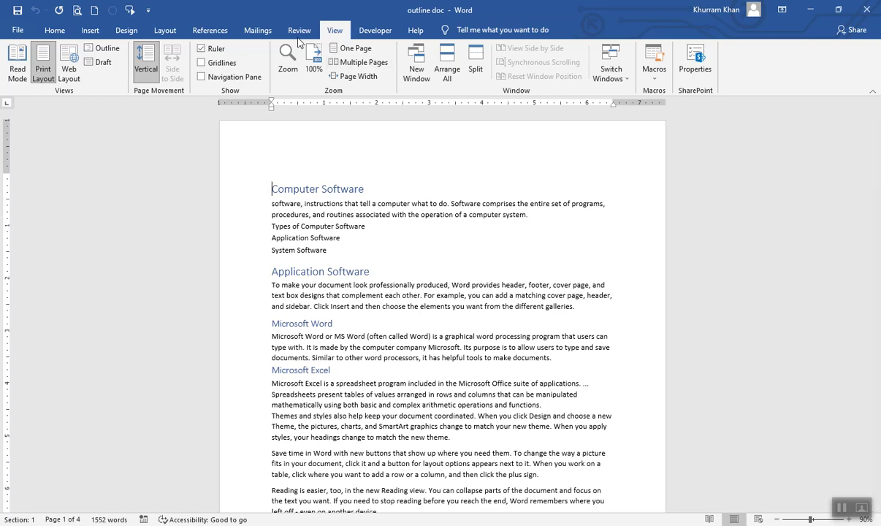
{"action": "left_click", "coordinate": [106, 51]}
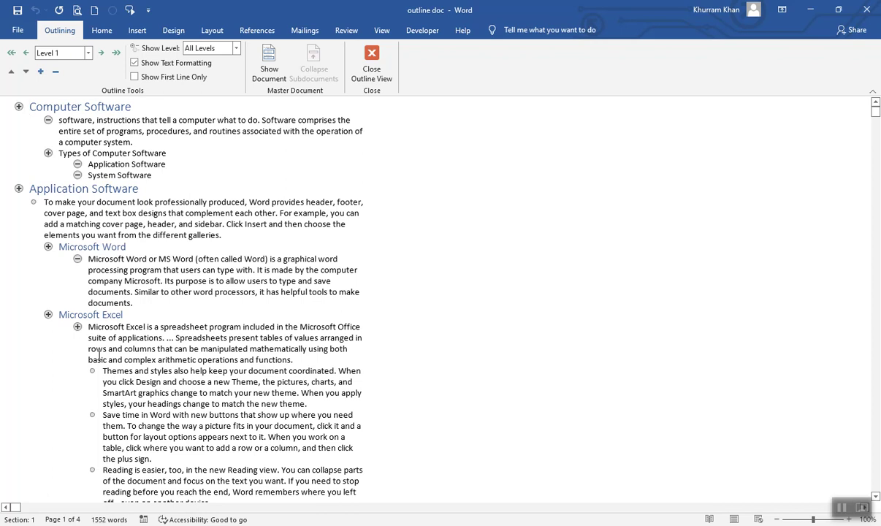
Close Outline View and close Word's 'outline doc' window.
{"action": "left_click", "coordinate": [372, 63]}
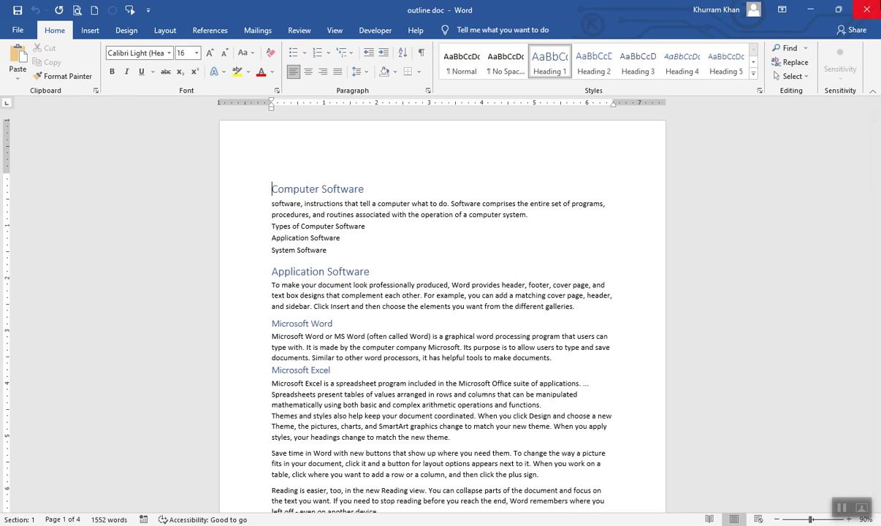
{"action": "left_click", "coordinate": [871, 10]}
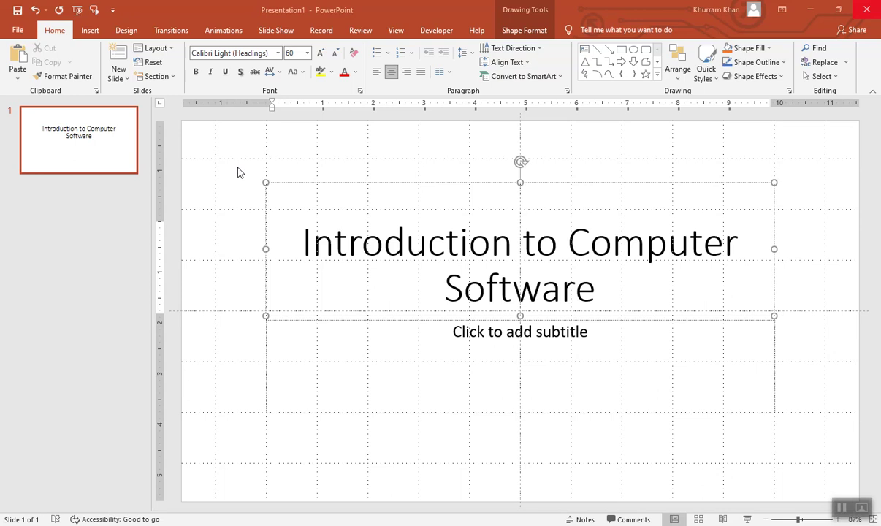
Insert slides from 'outline doc' using New Slide's Slides from Outline option.
{"action": "left_click", "coordinate": [124, 79]}
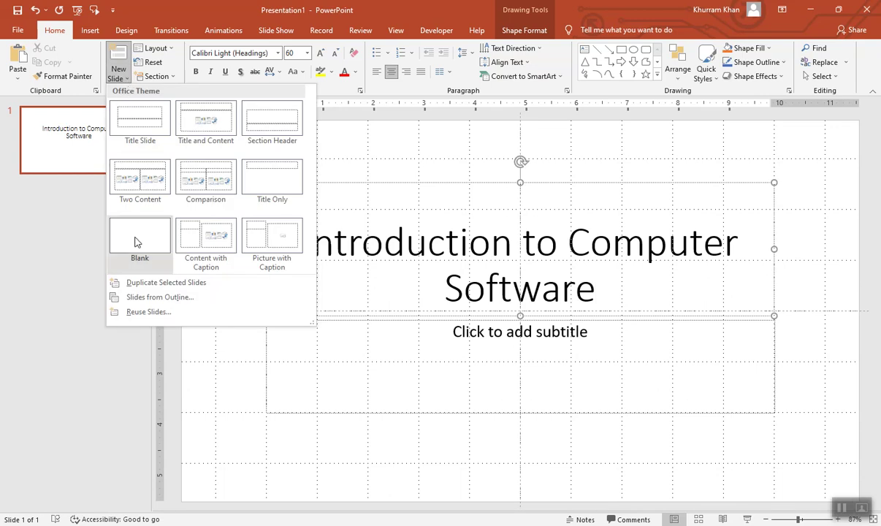
{"action": "left_click", "coordinate": [144, 300]}
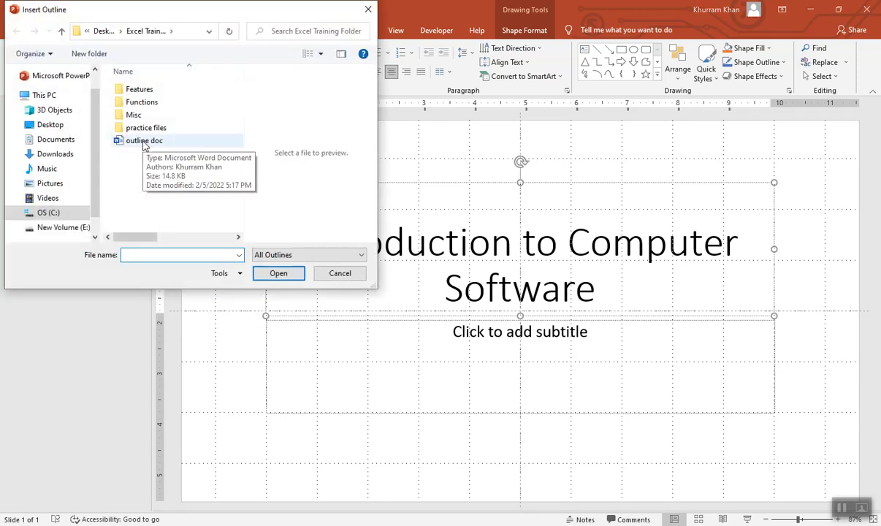
{"action": "left_click", "coordinate": [144, 142]}
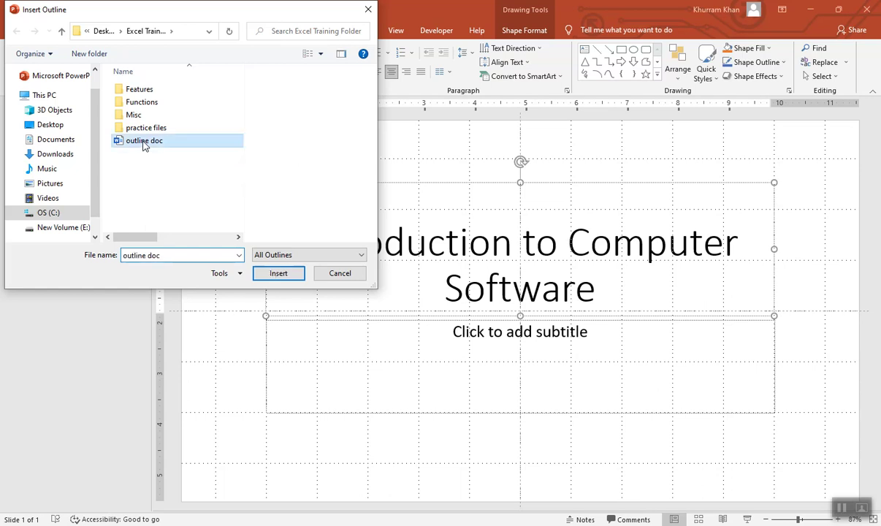
{"action": "double_click", "coordinate": [144, 142]}
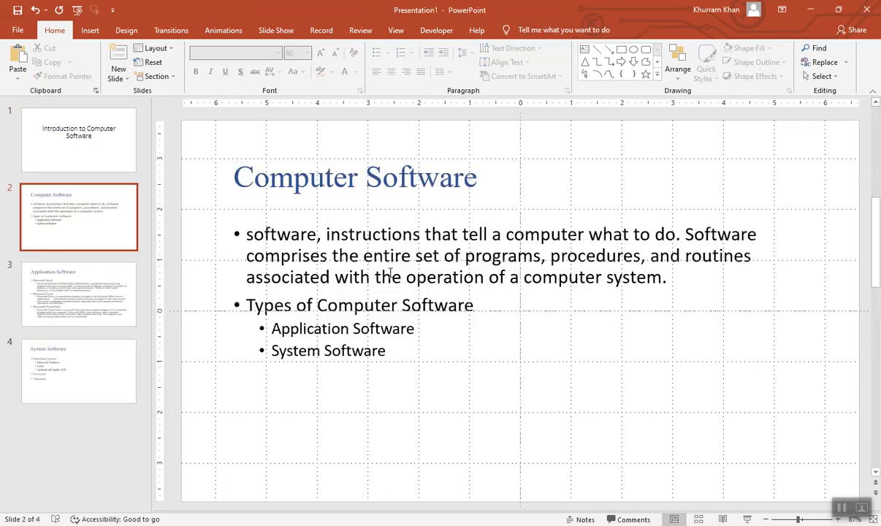
Review the title, Computer Software, Application Software and System Software slides in turn.
{"action": "left_click", "coordinate": [104, 144]}
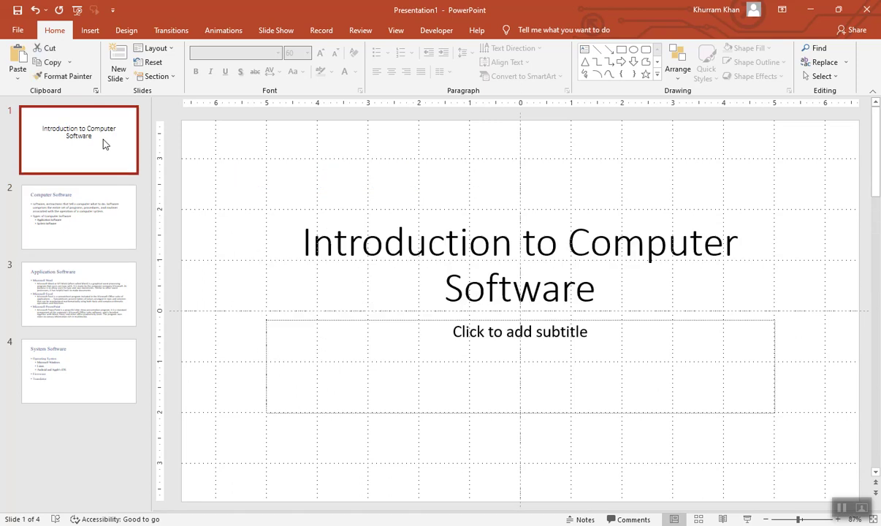
{"action": "left_click", "coordinate": [73, 218]}
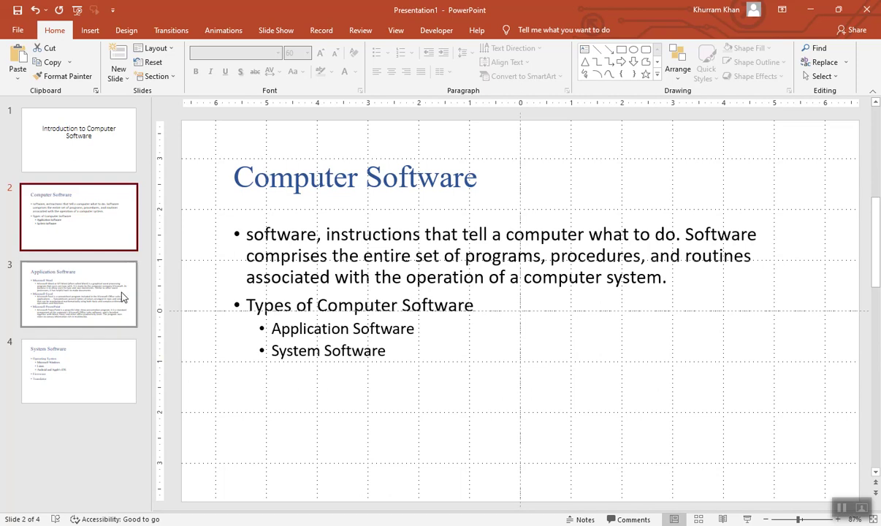
{"action": "left_click", "coordinate": [106, 300]}
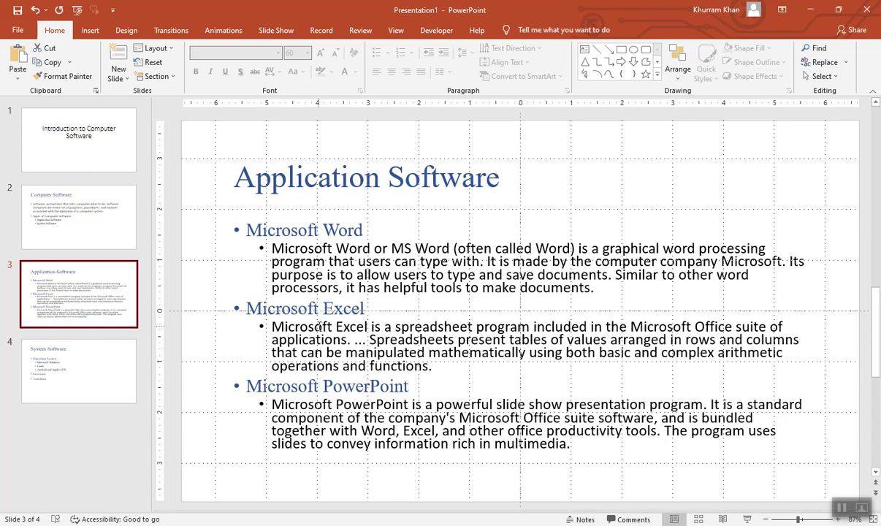
{"action": "left_click", "coordinate": [81, 374]}
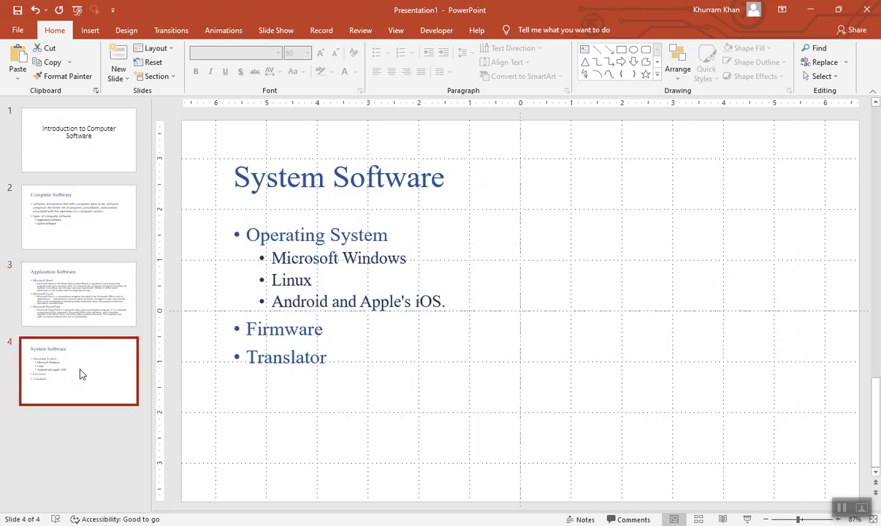